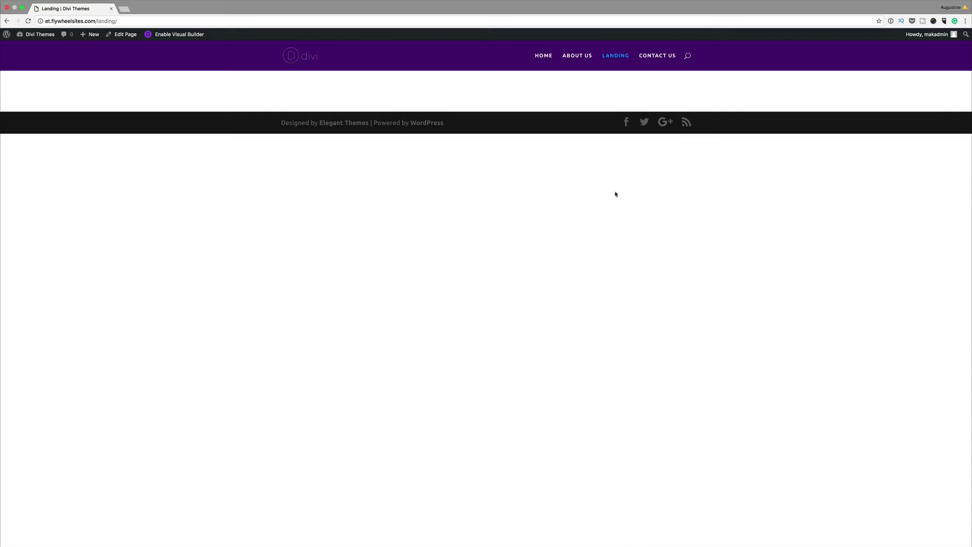
Step: Enable the Visual Builder on the Landing page and browse for a layout file in Portability's Import tab
left_click(176, 35)
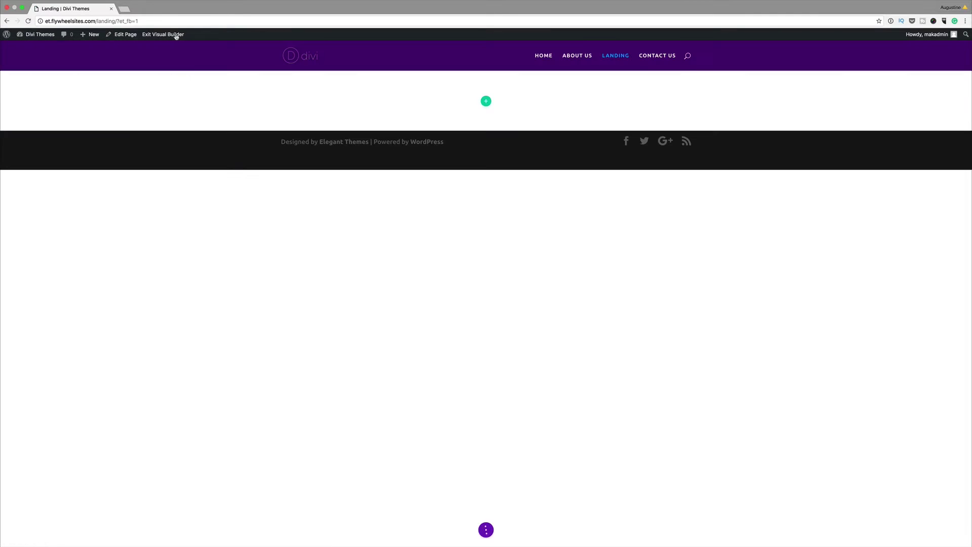
left_click(487, 530)
left_click(487, 531)
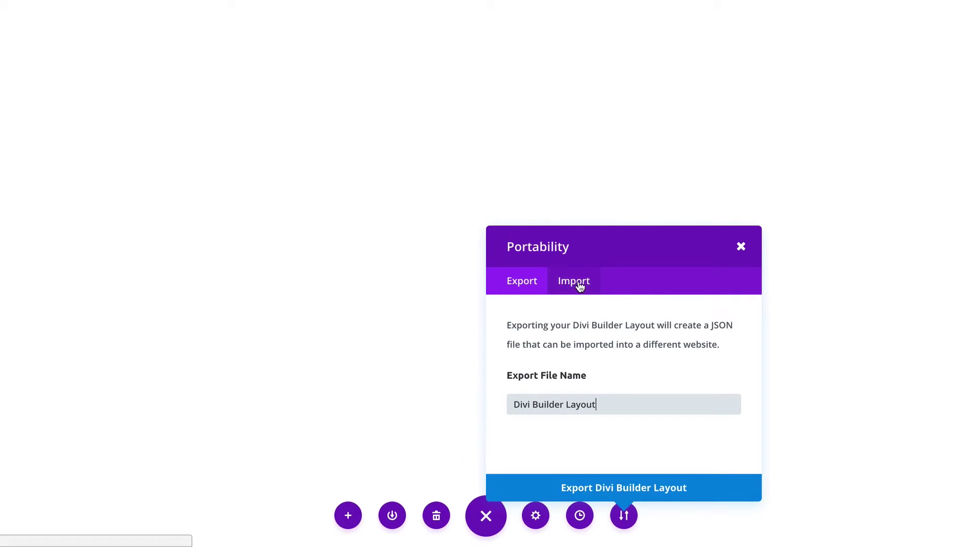
left_click(580, 286)
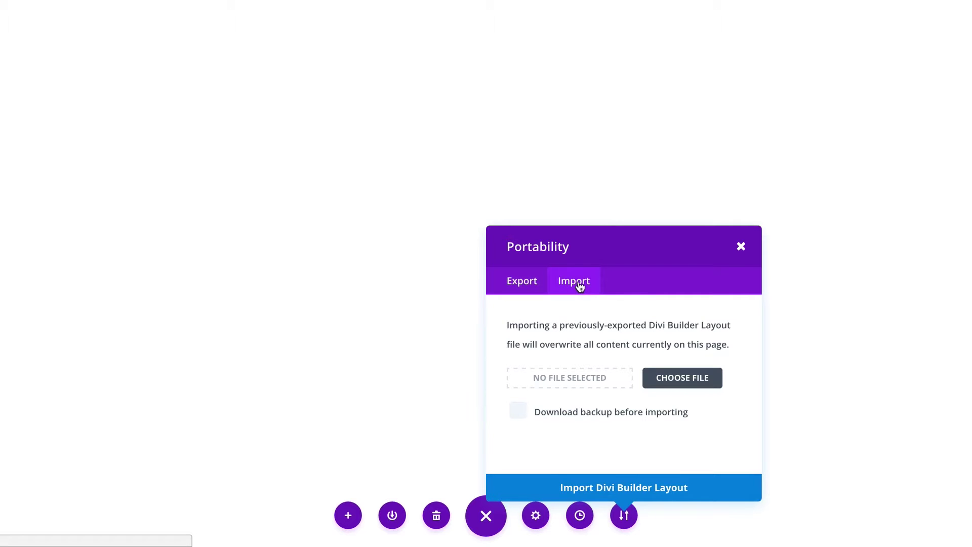
left_click(693, 381)
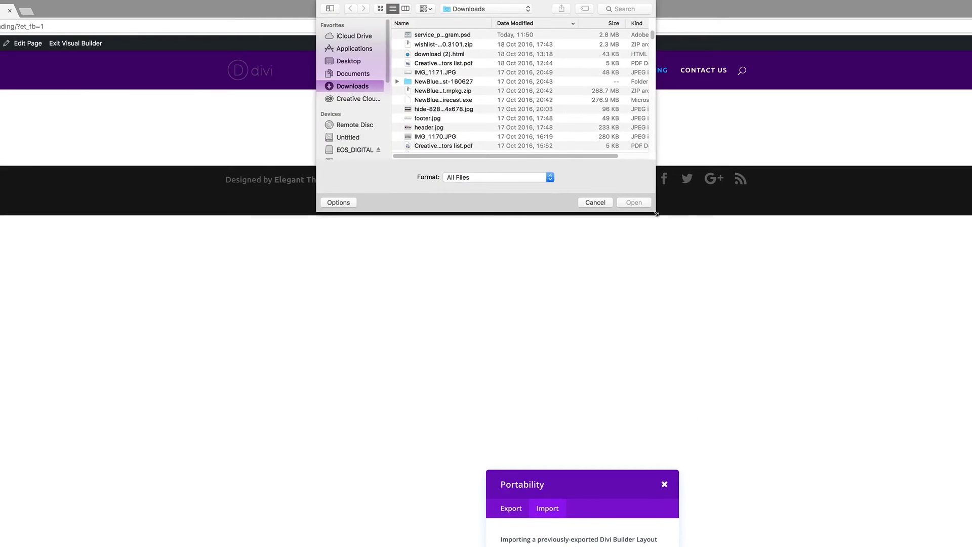
Step: Attach Landing Page #1.json from the Desktop's divi-100-landing-pages folder as the import file
left_click_drag(656, 214, 751, 360)
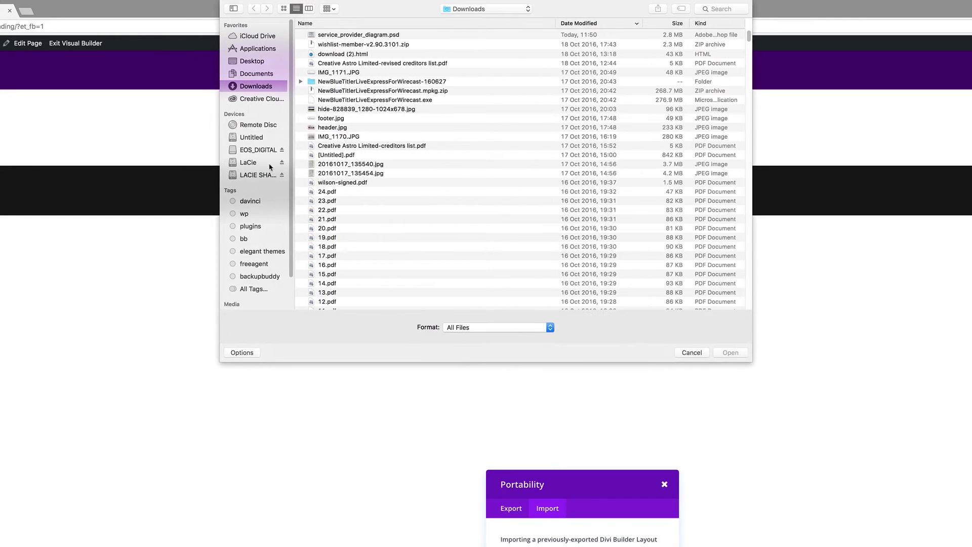
left_click(260, 62)
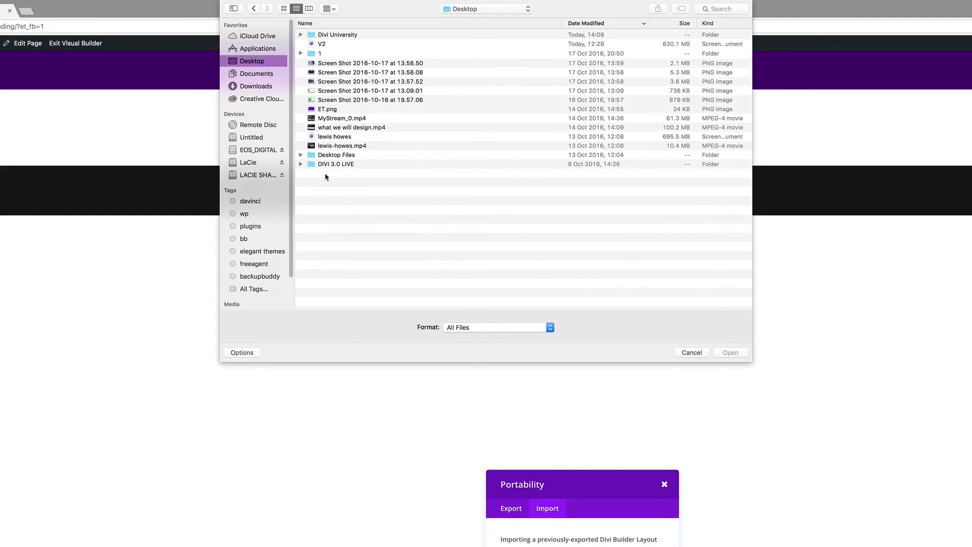
left_click(301, 164)
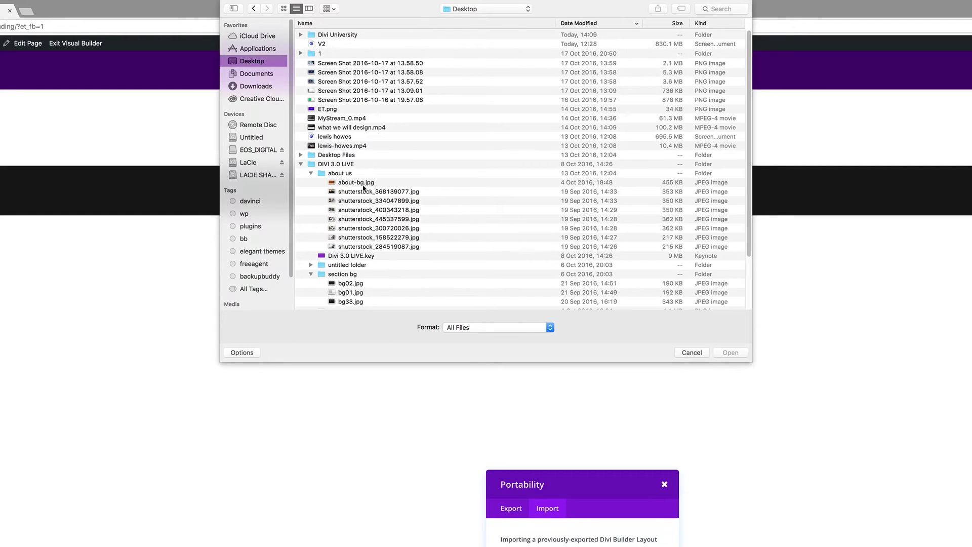
scroll(359, 246, "down", 5)
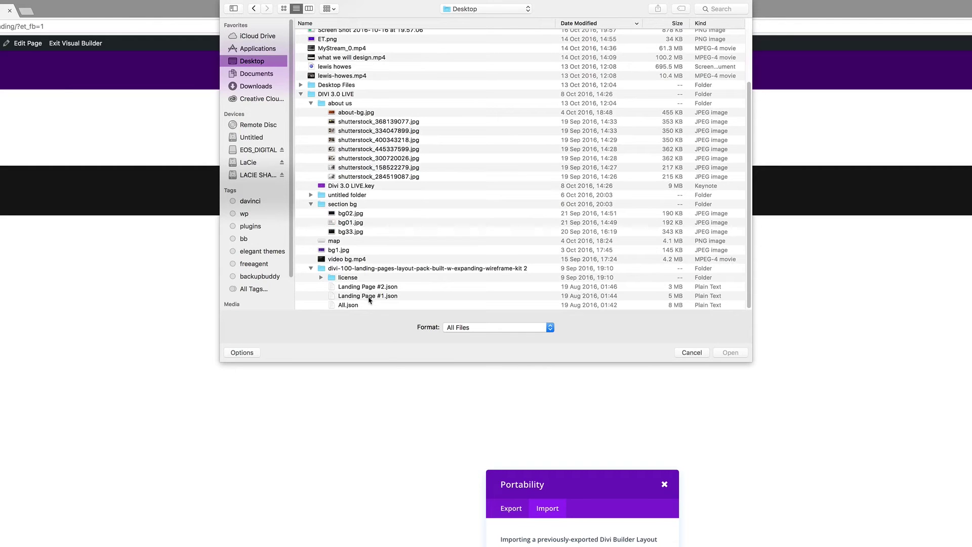
left_click(373, 299)
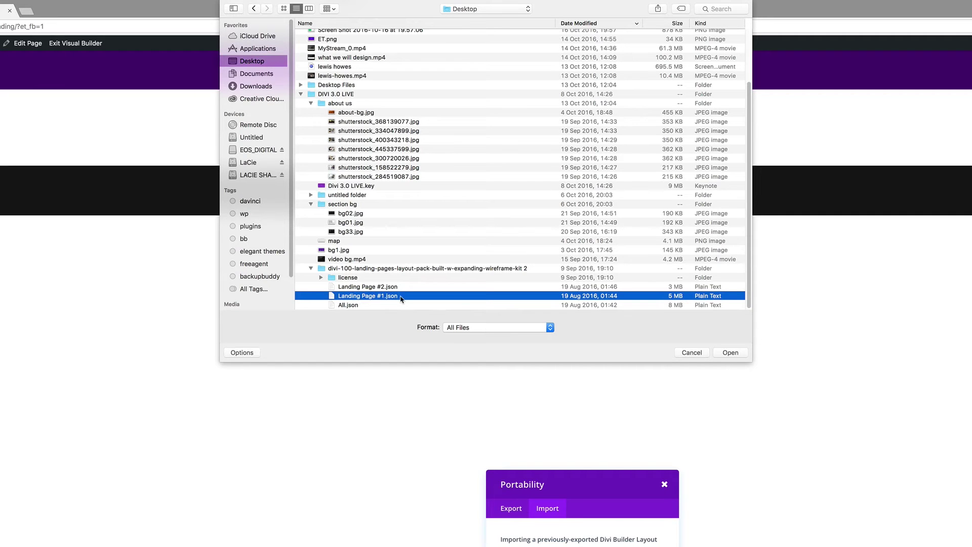
left_click(737, 353)
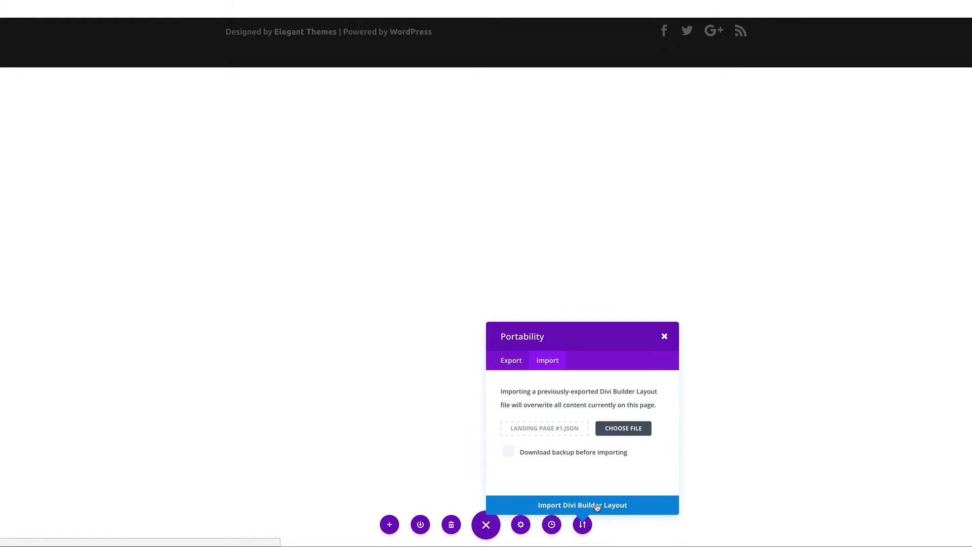
Step: Import the layout, then load Landing Page #1 from the Divi library onto the page
left_click(615, 504)
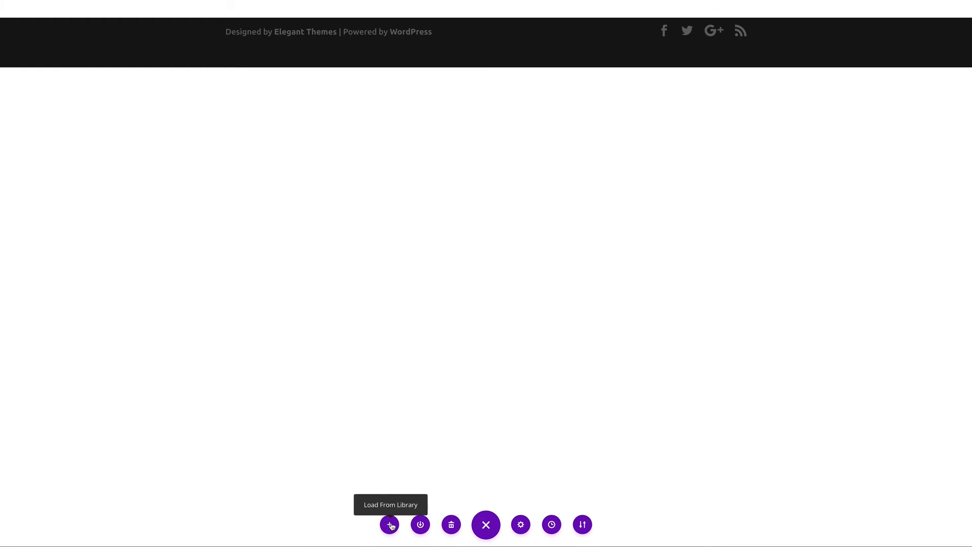
left_click(390, 524)
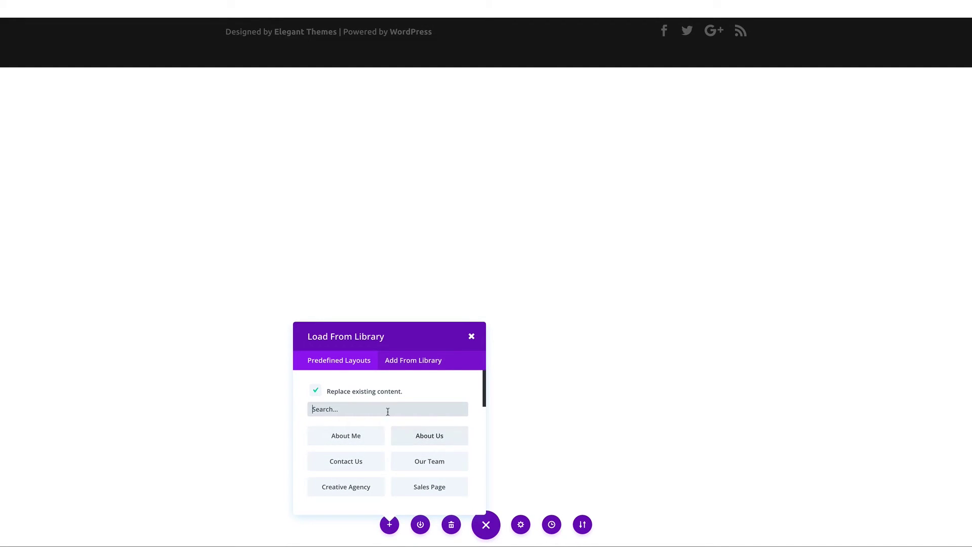
left_click(417, 362)
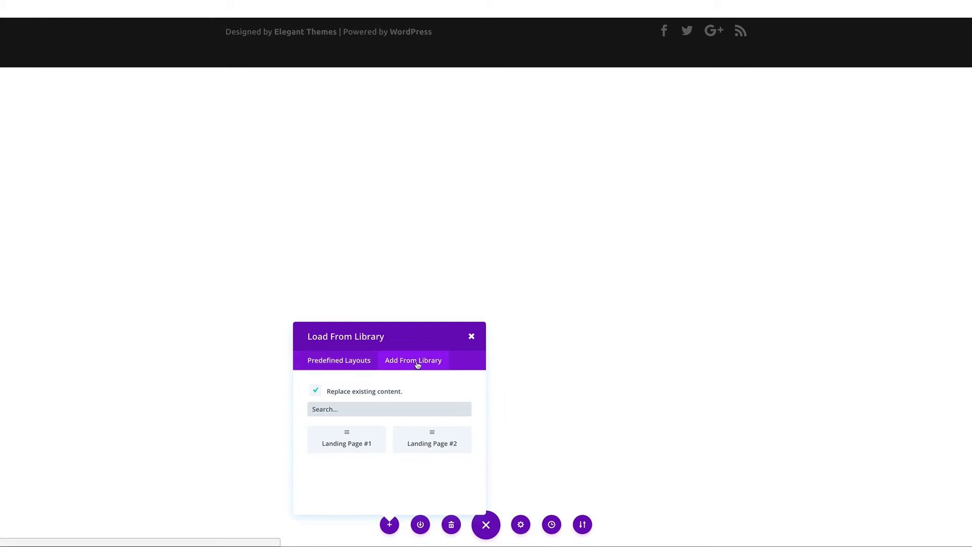
left_click(349, 438)
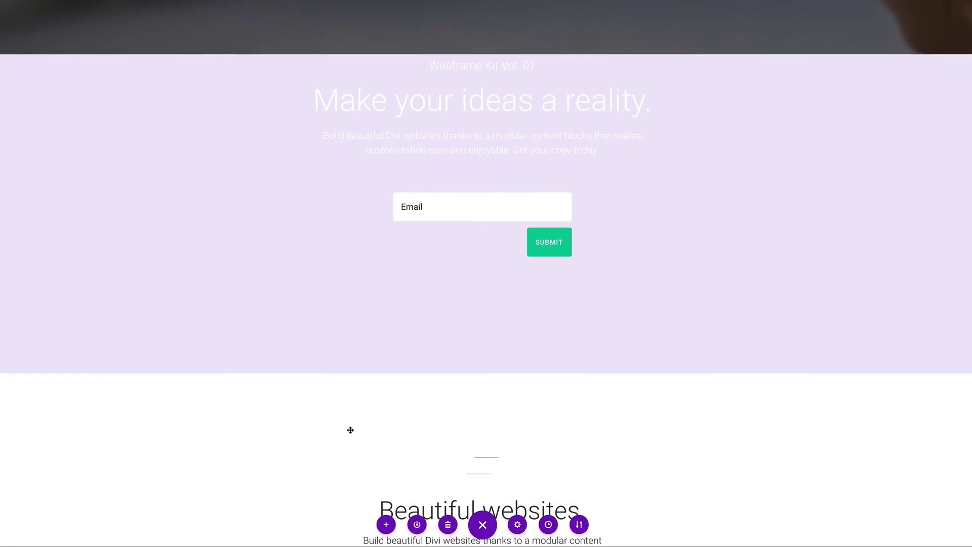
mouse_move(424, 215)
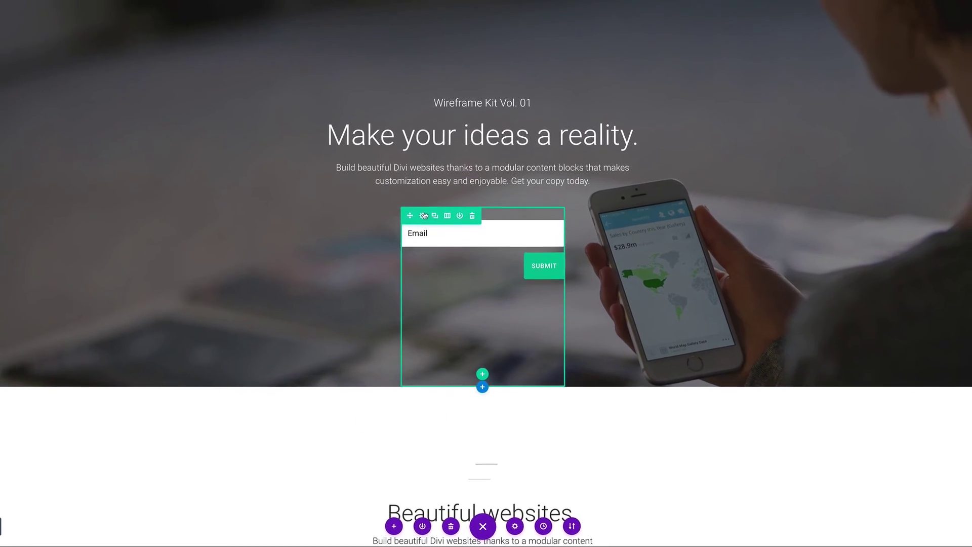
scroll(685, 311, "down", 7)
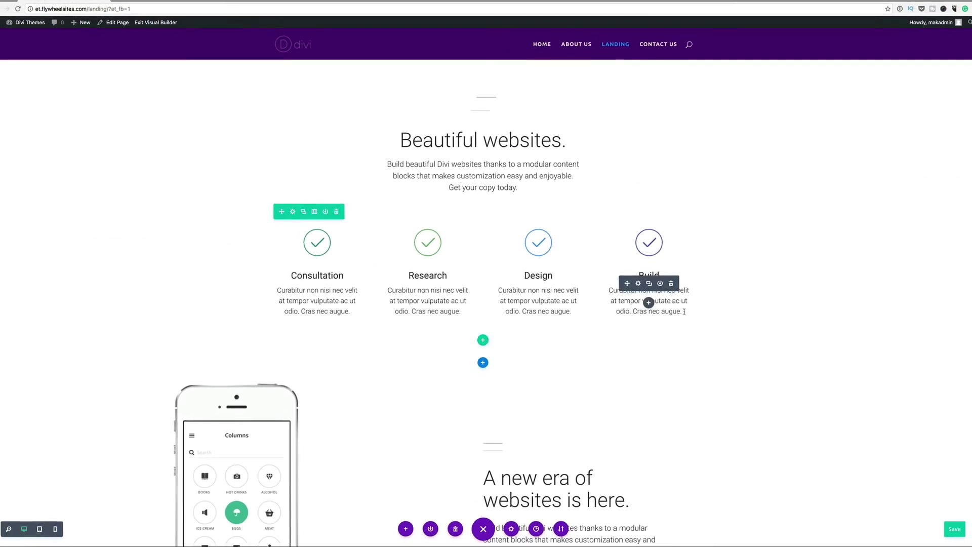
scroll(684, 311, "down", 15)
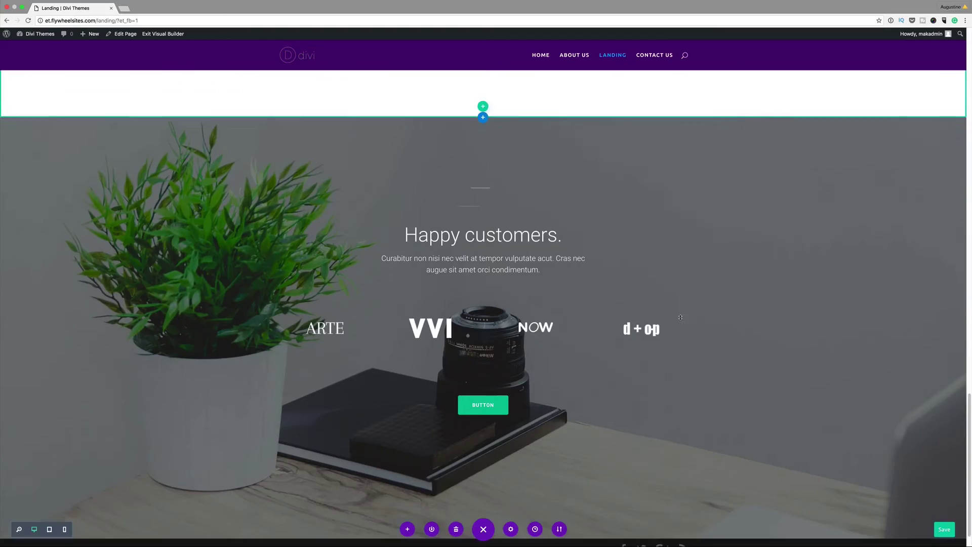
scroll(681, 317, "down", 3)
scroll(681, 317, "up", 15)
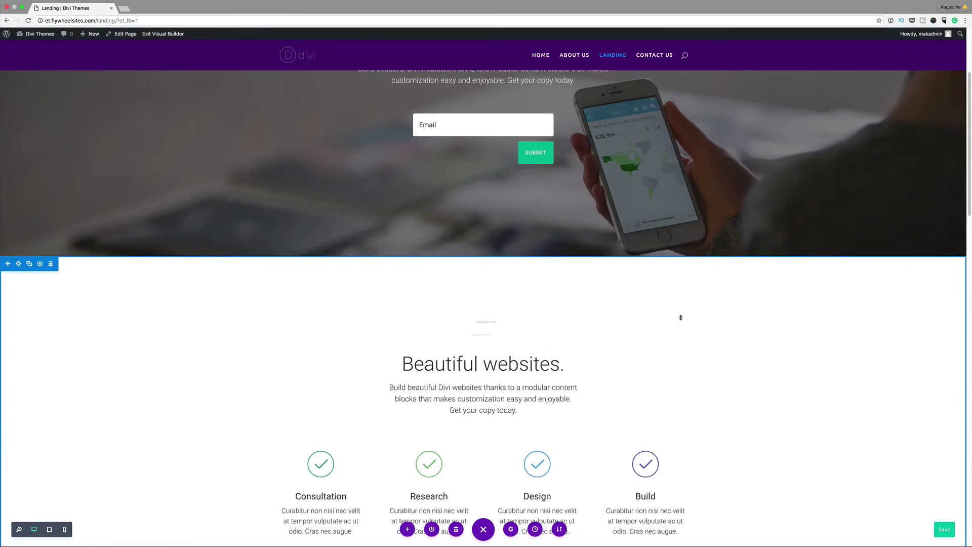
scroll(681, 318, "up", 3)
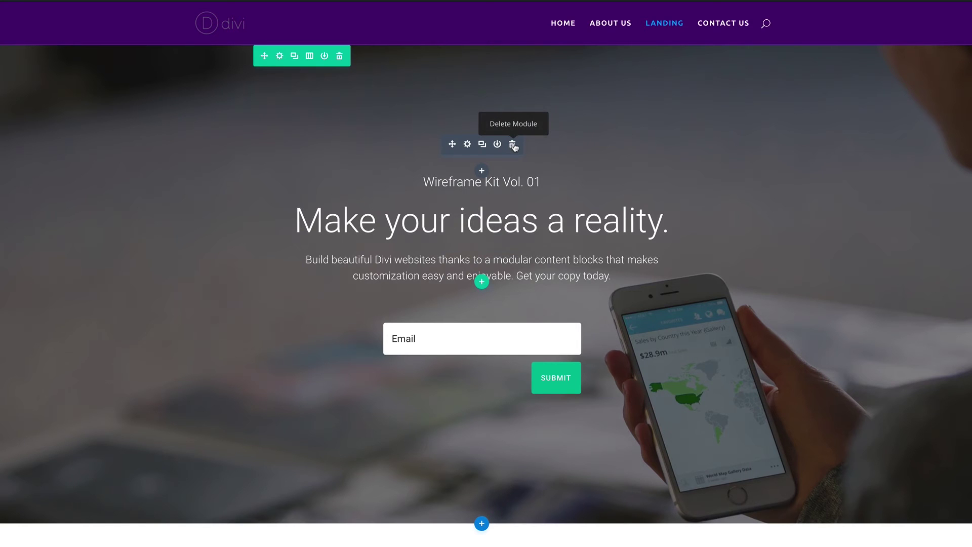
left_click(513, 145)
Step: Set the hero heading 'Make your ideas a reality.' to the Ubuntu font
left_click(540, 216)
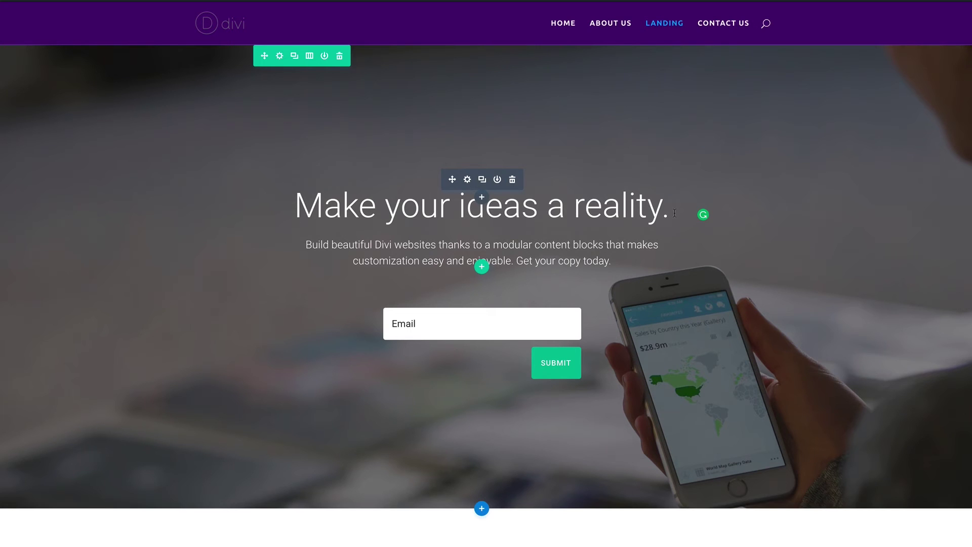
left_click_drag(297, 206, 556, 214)
left_click_drag(676, 220, 675, 220)
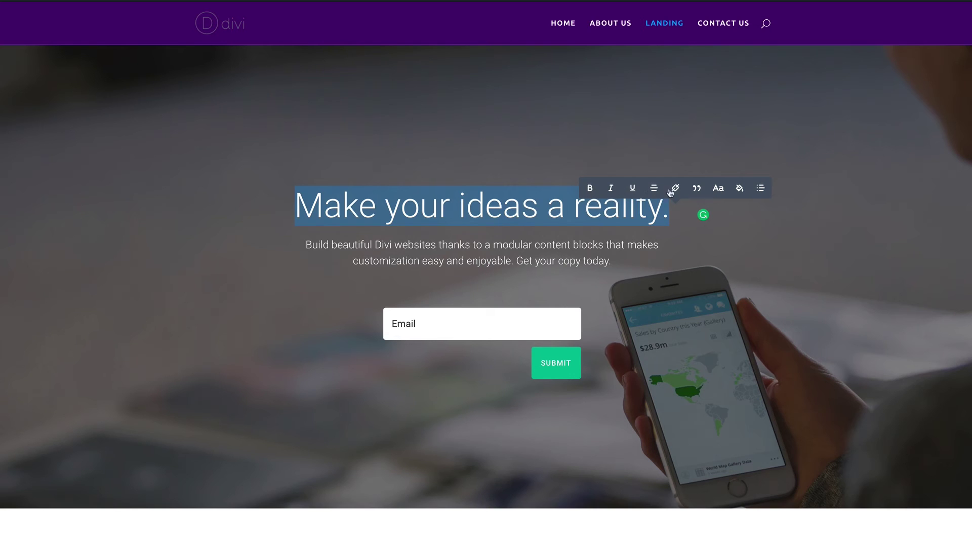
left_click(719, 189)
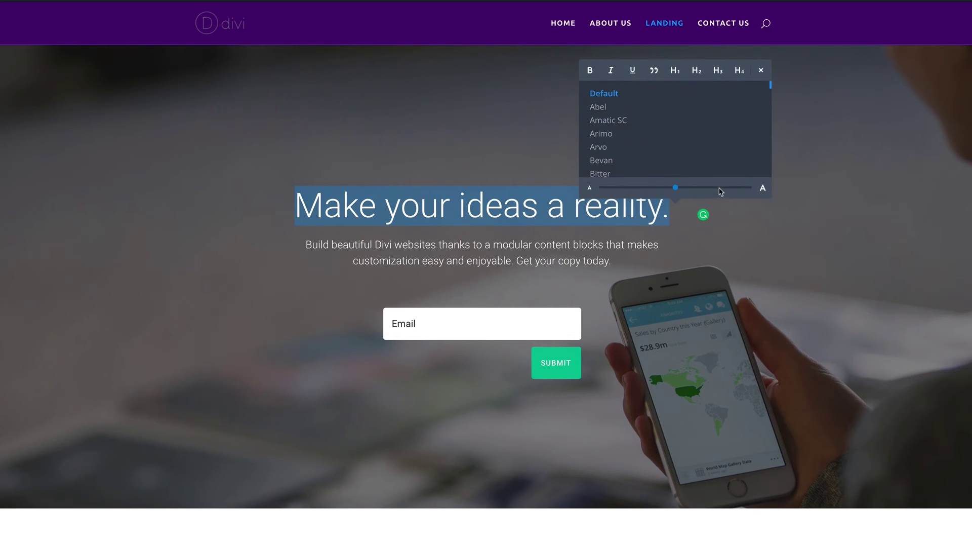
scroll(679, 152, "down", 15)
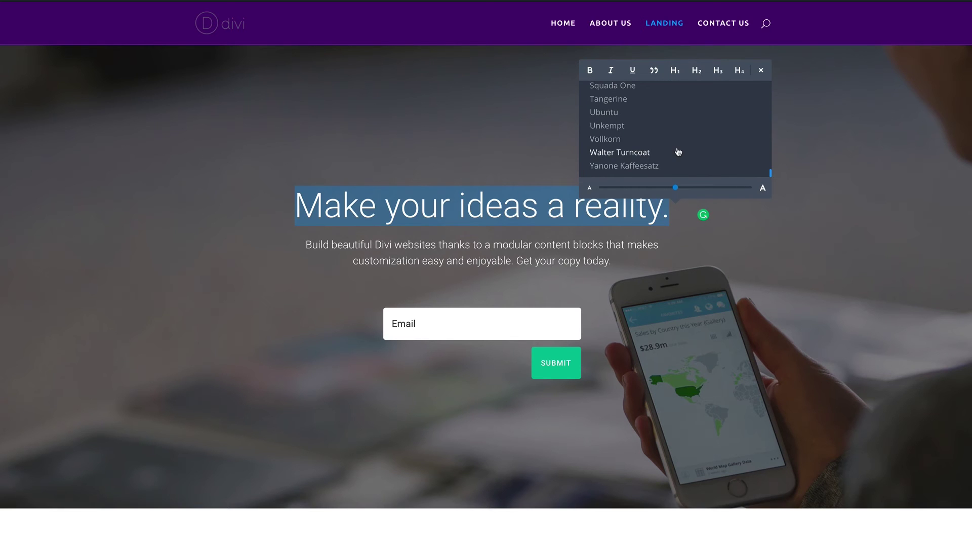
left_click(614, 114)
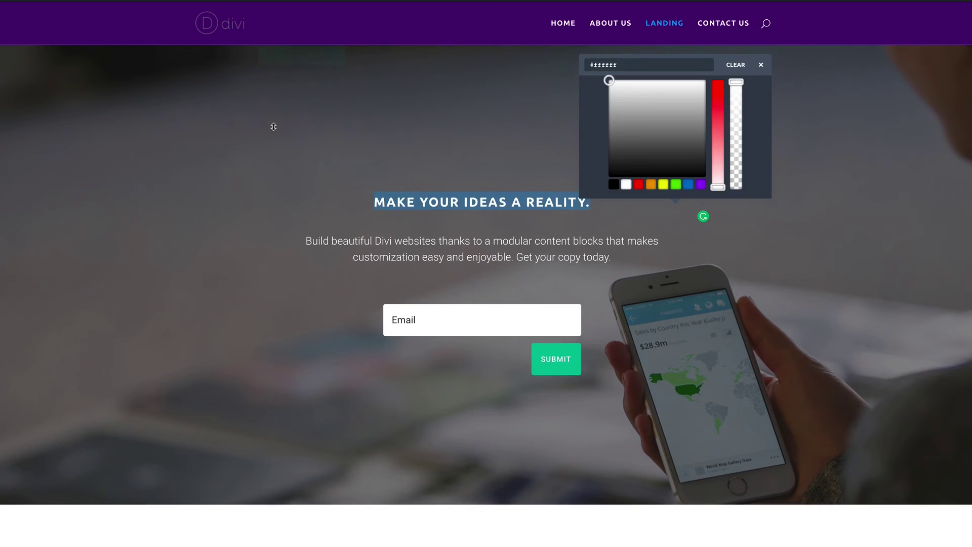
left_click(412, 273)
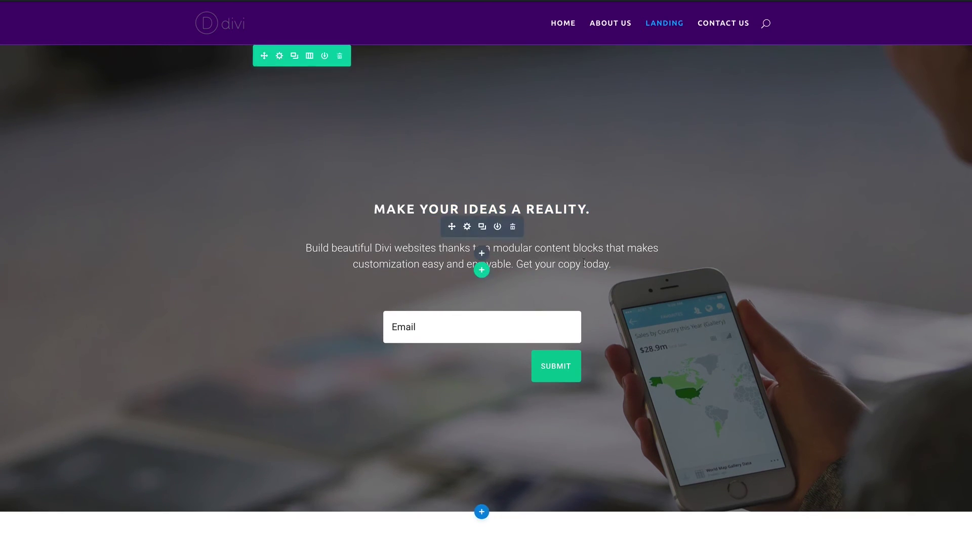
Step: Select all of the hero paragraph text beneath the heading
left_click(615, 267)
key("ctrl+Home")
key("shift+Right")
key("shift+Right")
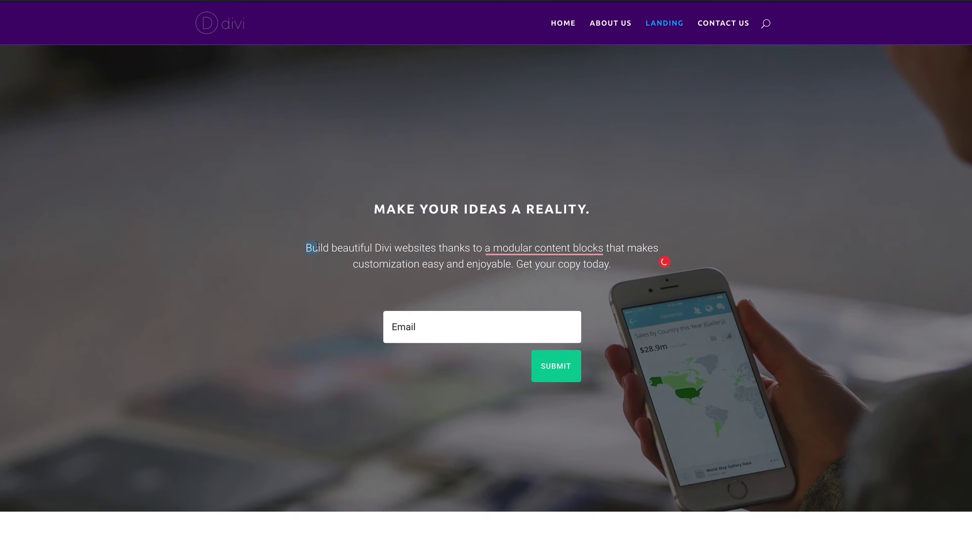
key("ctrl+a")
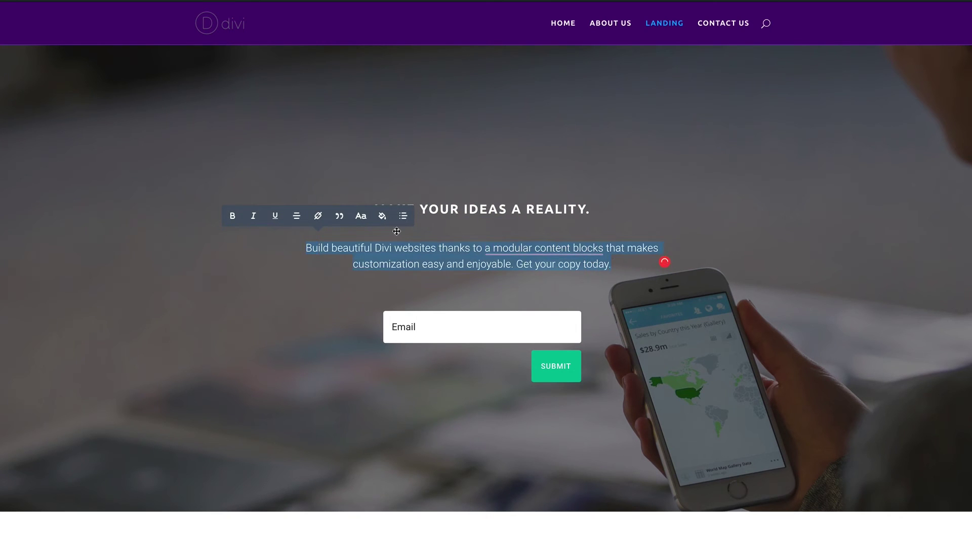
Step: Apply the Ubuntu font to the selected hero paragraph and close the font panel
left_click(361, 216)
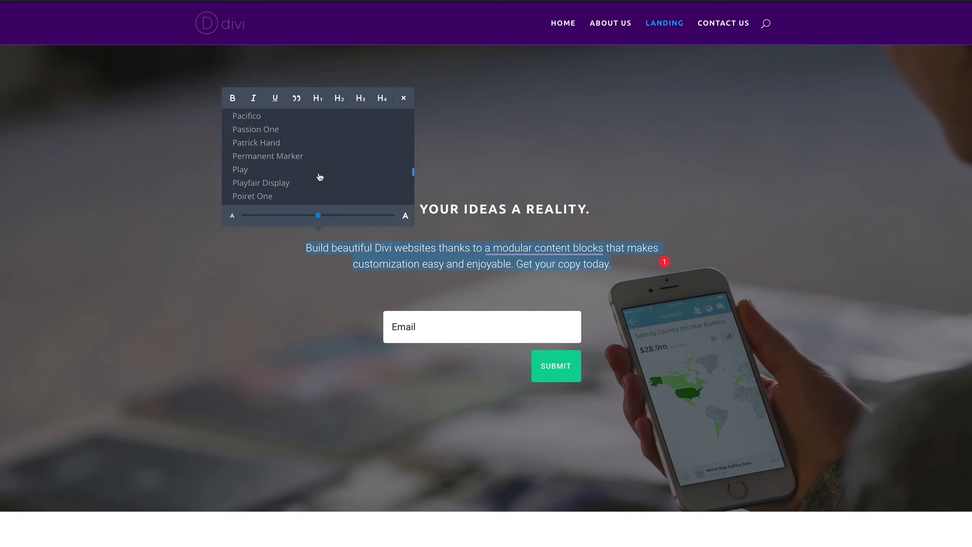
scroll(321, 176, "down", 10)
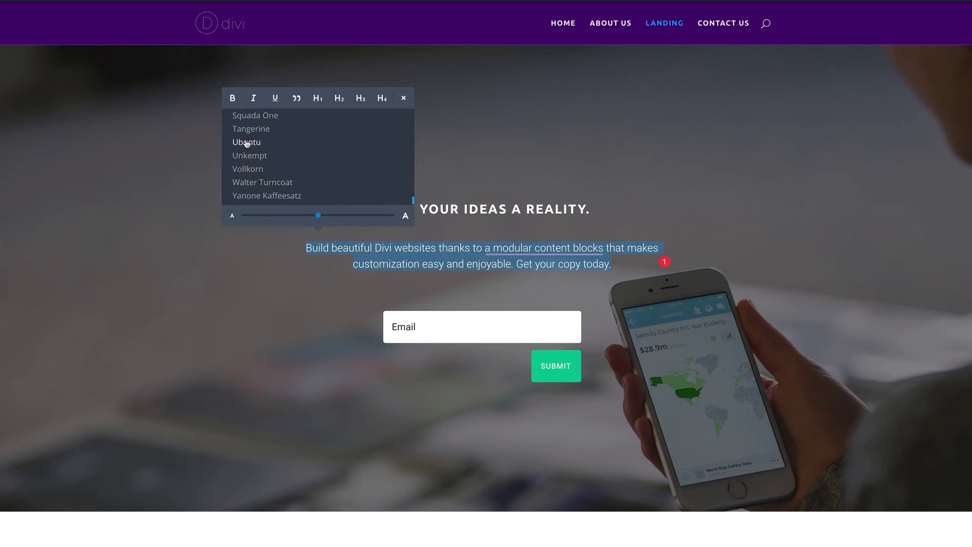
left_click(246, 143)
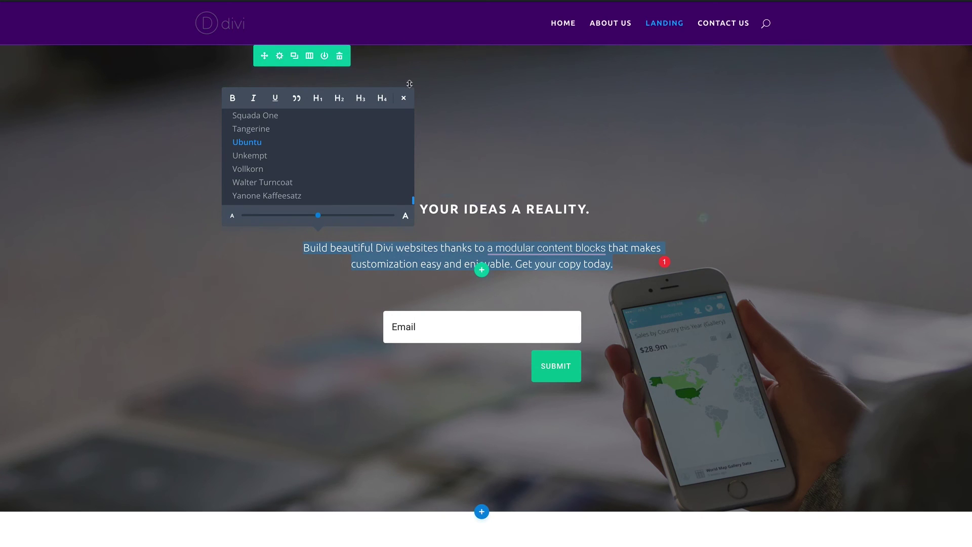
left_click(403, 98)
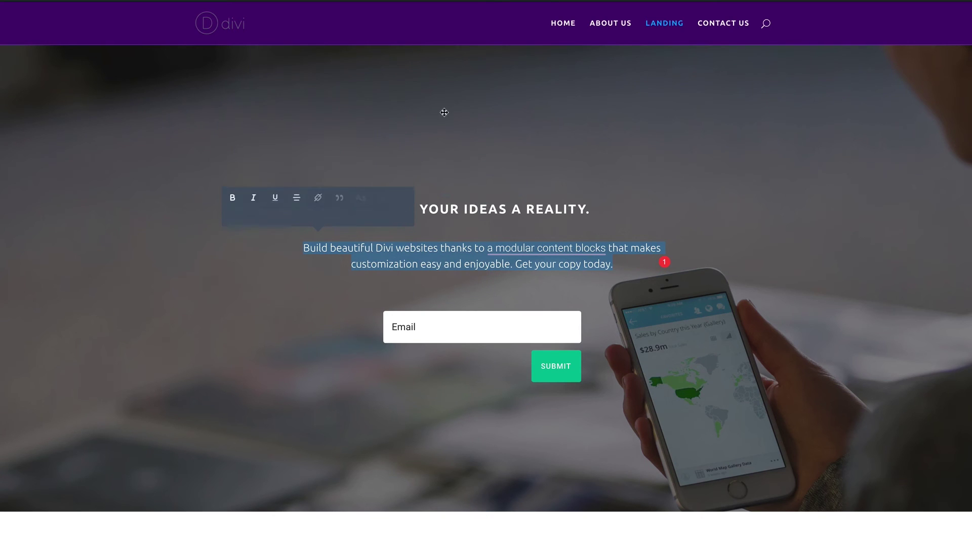
left_click(241, 285)
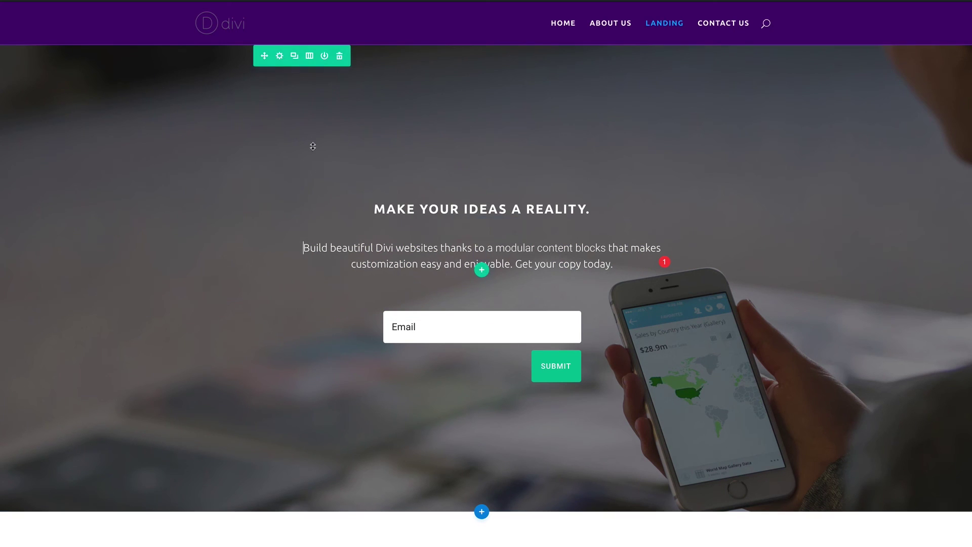
scroll(288, 322, "down", 1)
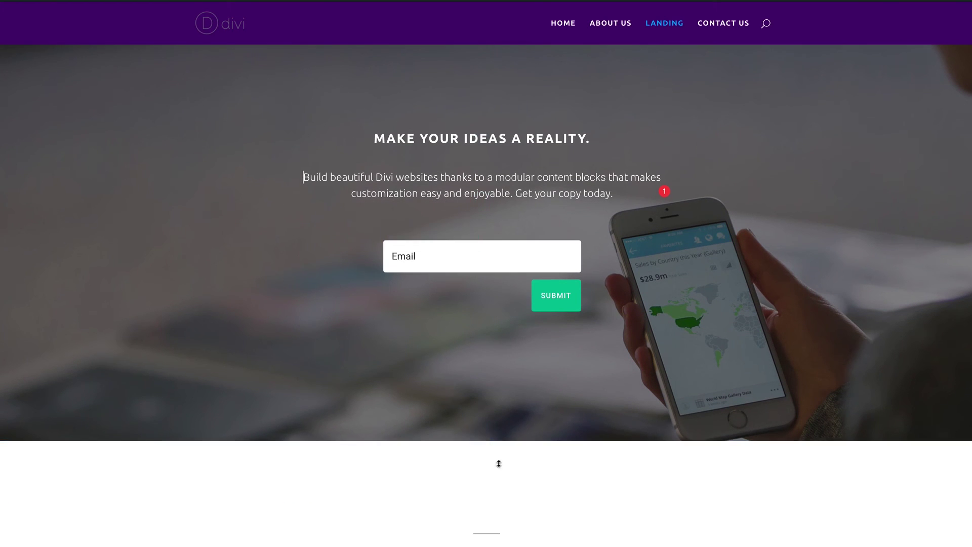
scroll(499, 462, "down", 3)
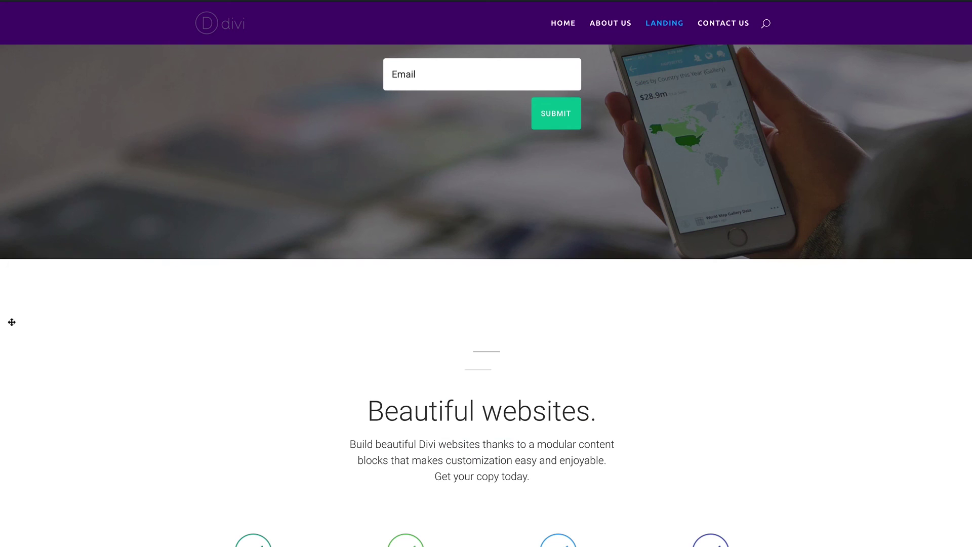
scroll(512, 390, "down", 3)
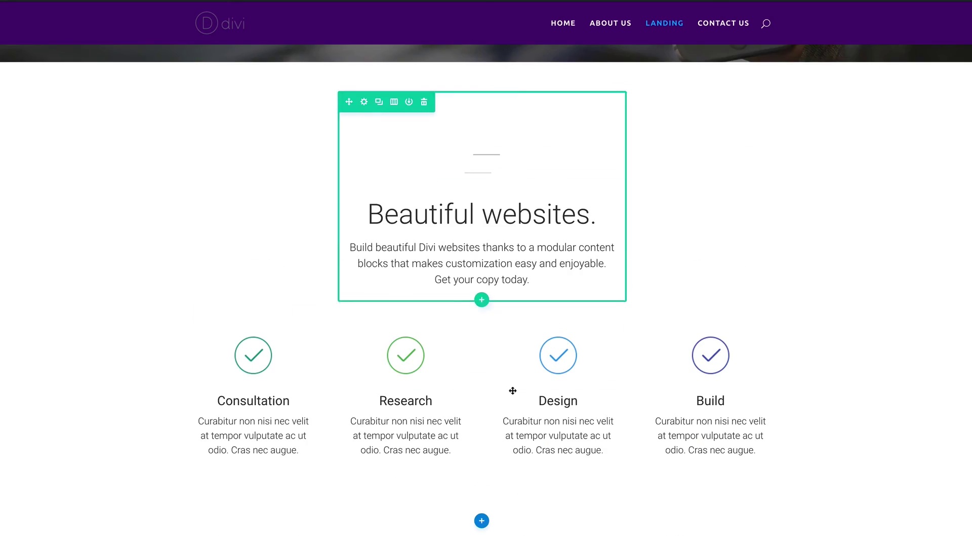
scroll(513, 391, "down", 6)
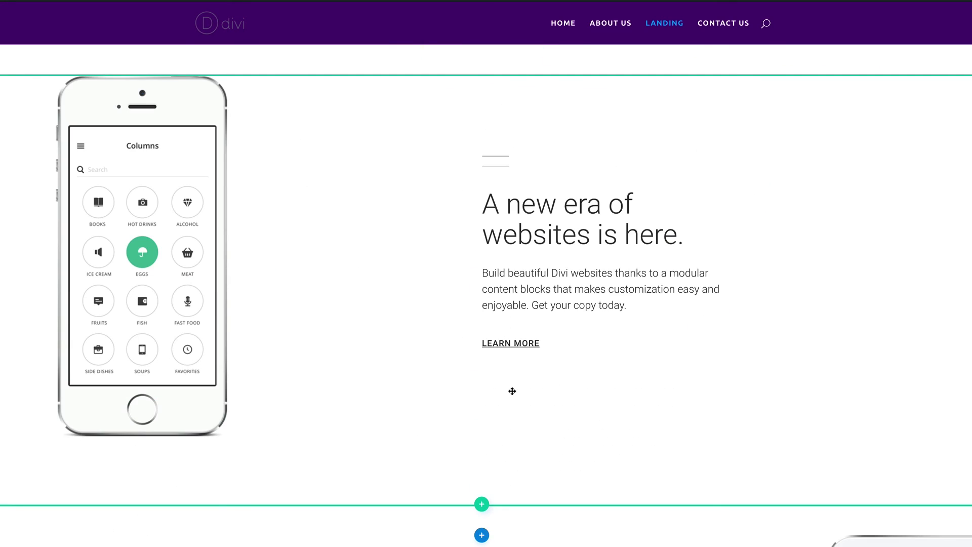
scroll(355, 372, "down", 9)
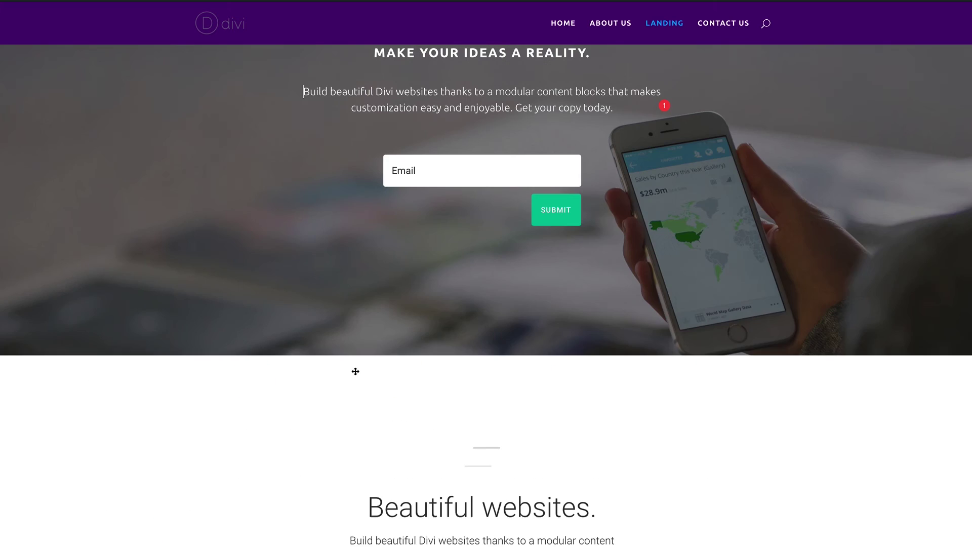
scroll(356, 371, "up", 2)
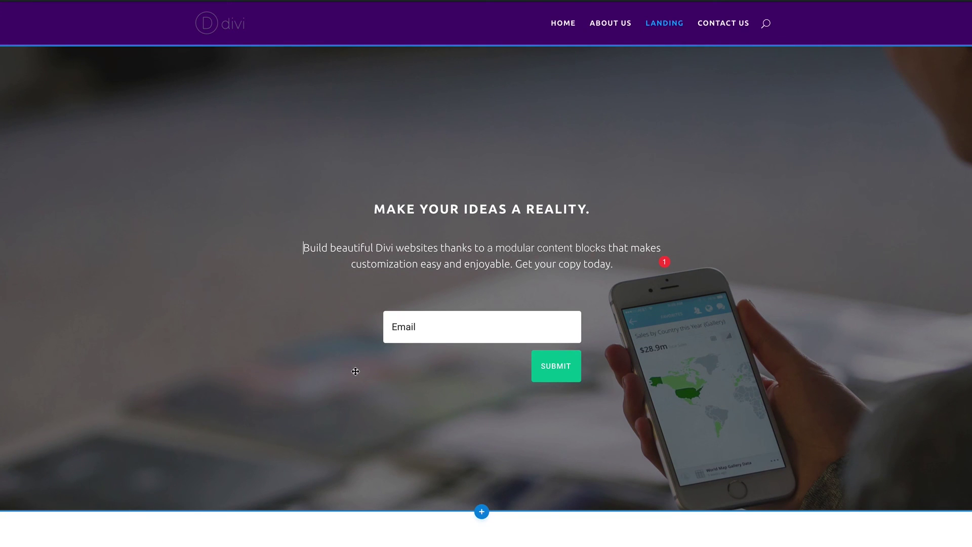
scroll(487, 525, "down", 5)
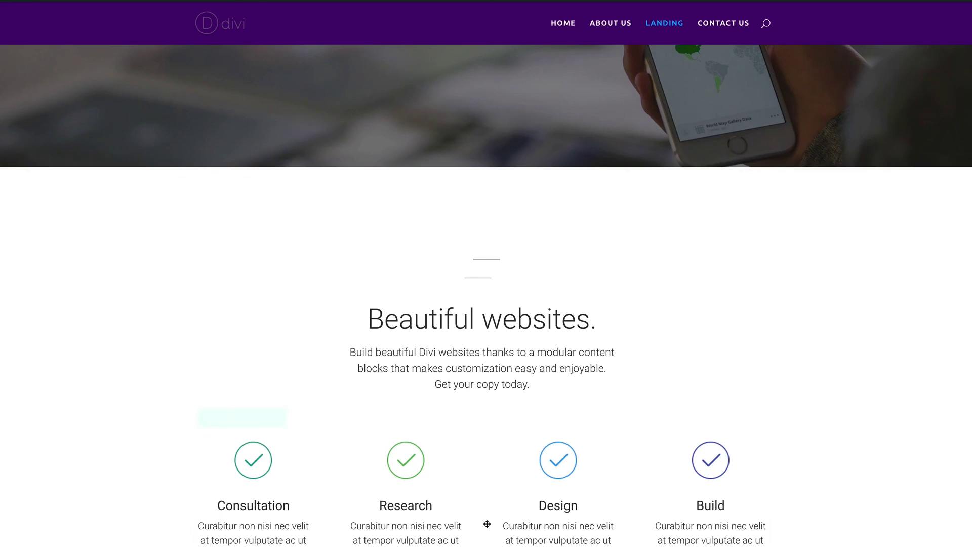
scroll(487, 525, "down", 3)
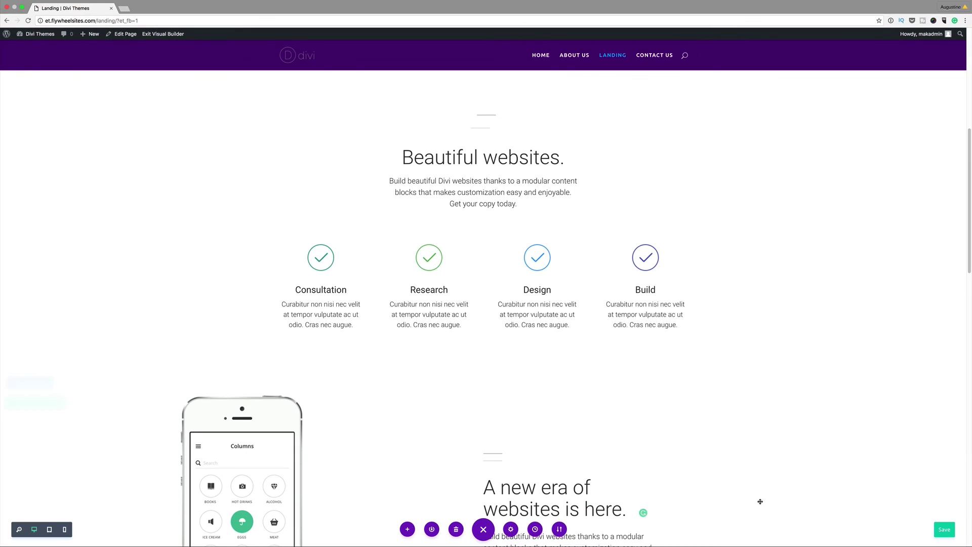